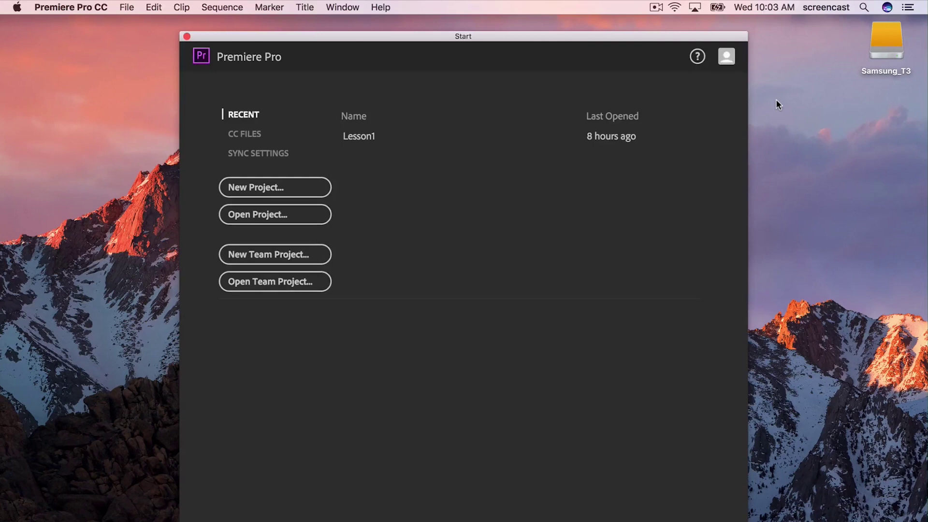
- Create a new Premiere Pro project named Lesson2
{"action": "left_click", "coordinate": [295, 187]}
{"action": "type", "text": "Lesson2"}
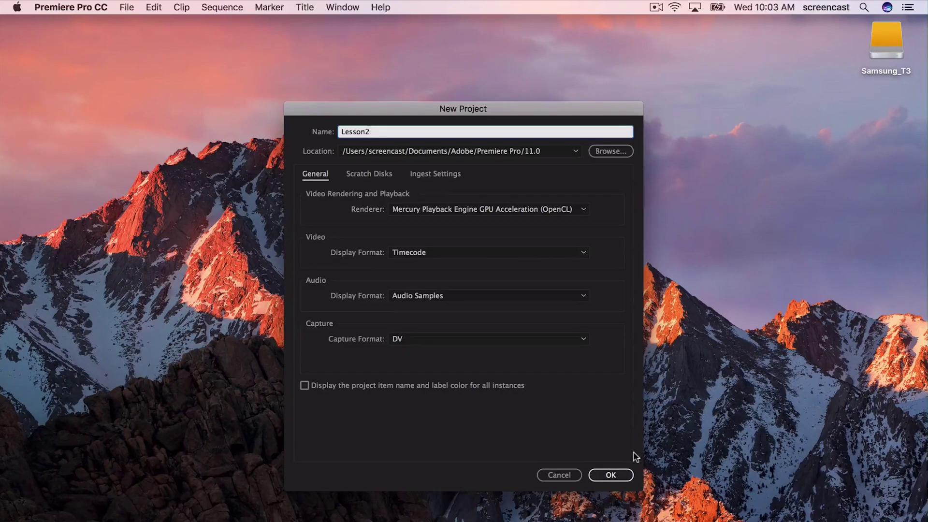
{"action": "left_click", "coordinate": [611, 476]}
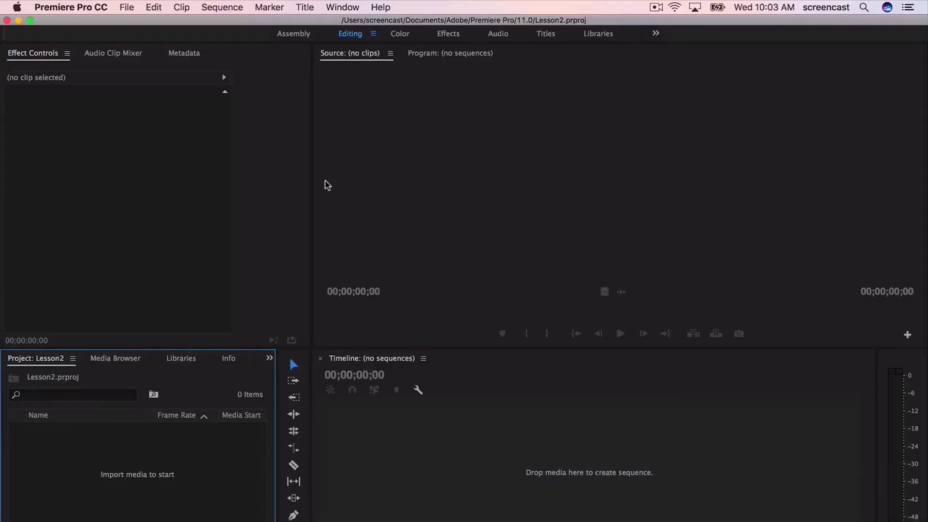
- Switch to the Assembly workspace and make the Project panel's media list active
{"action": "left_click_drag", "start_coordinate": [313, 179], "coordinate": [311, 179]}
{"action": "left_click", "coordinate": [296, 34]}
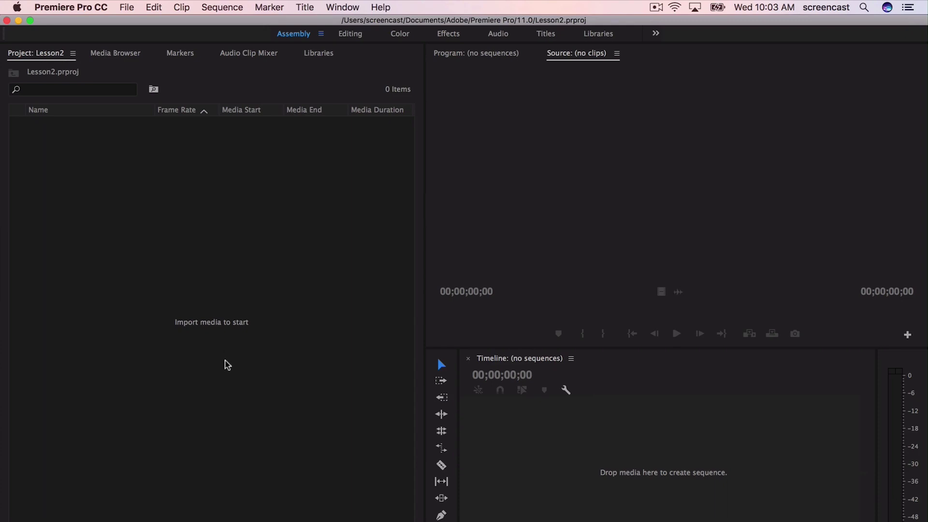
{"action": "scroll", "coordinate": [196, 400], "scroll_direction": "right", "scroll_amount": 5}
{"action": "scroll", "coordinate": [196, 399], "scroll_direction": "left", "scroll_amount": 5}
{"action": "left_click", "coordinate": [205, 329]}
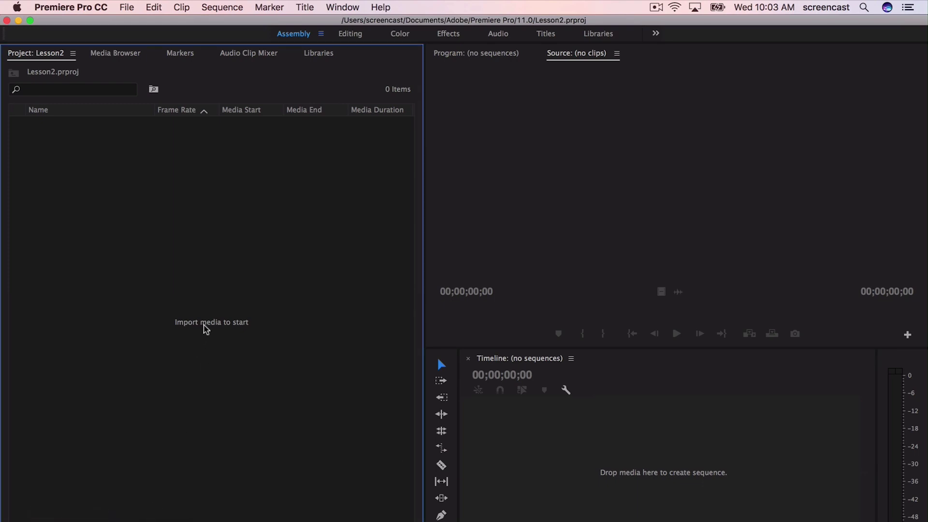
- Import the Footage folder from the home folder into the Lesson2 project
{"action": "double_click", "coordinate": [205, 329]}
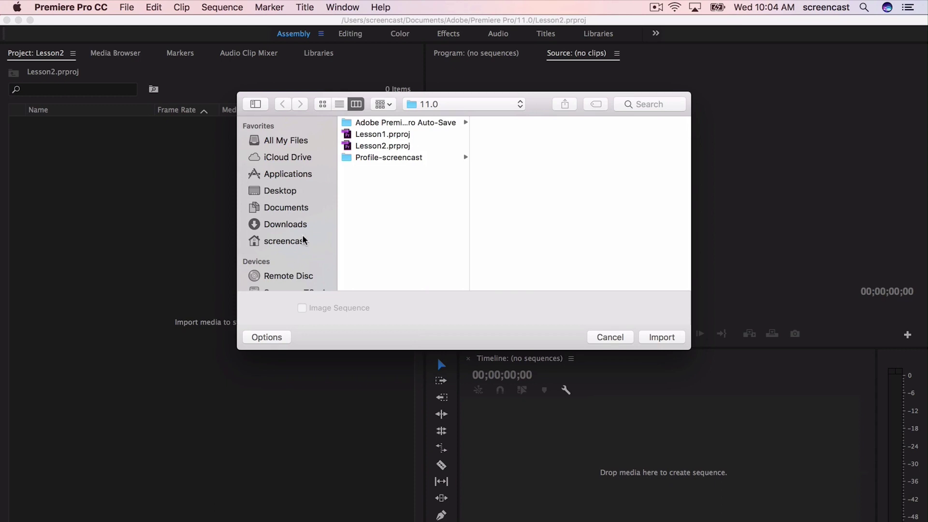
{"action": "scroll", "coordinate": [277, 208], "scroll_direction": "down", "scroll_amount": 3}
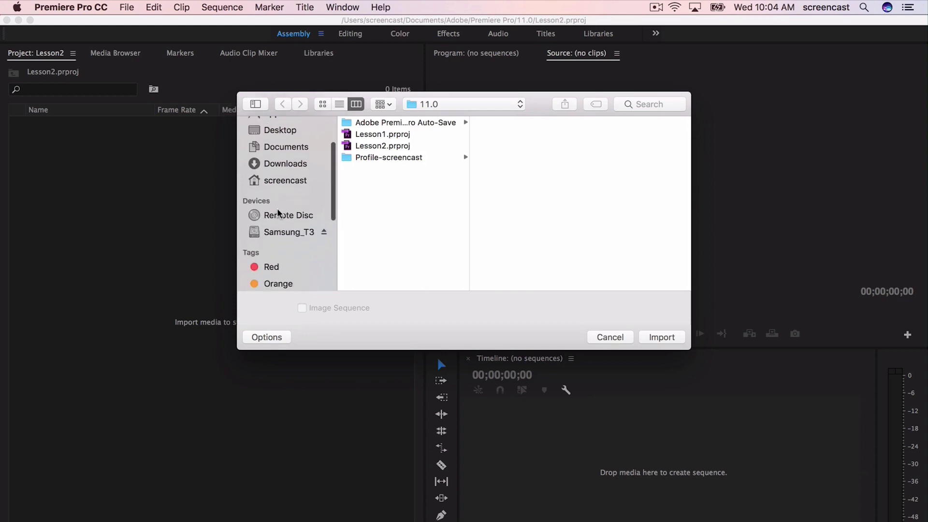
{"action": "left_click", "coordinate": [274, 172]}
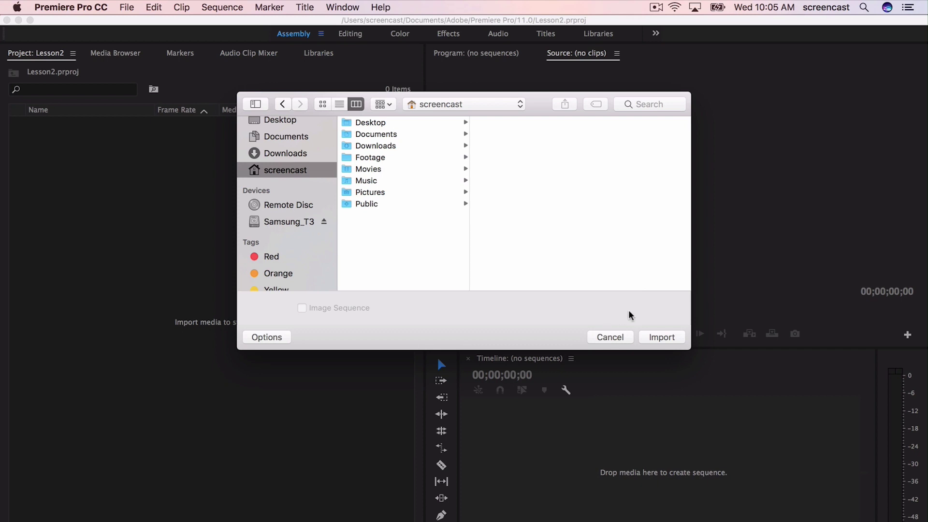
{"action": "left_click", "coordinate": [367, 157]}
{"action": "left_click", "coordinate": [663, 337]}
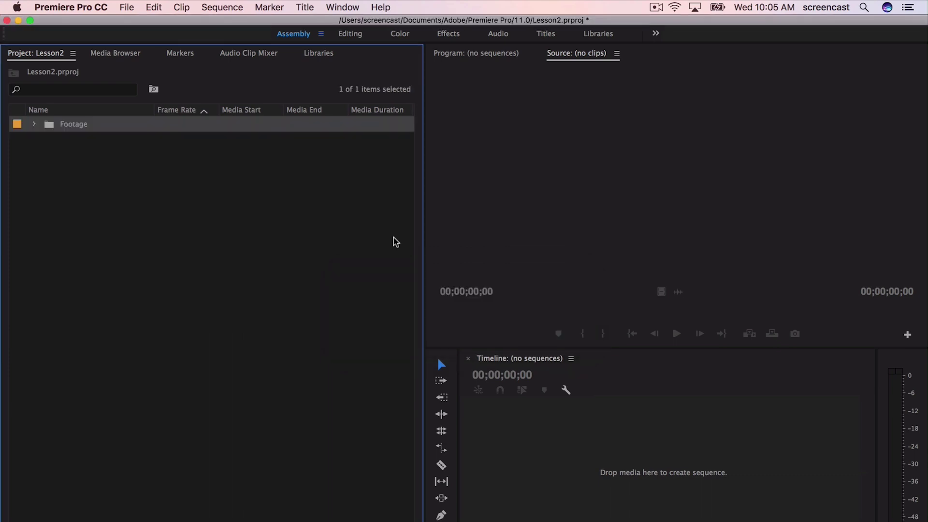
- Create a Music bin and move the Palawan Soul audio track into it from Footage
{"action": "left_click", "coordinate": [34, 124]}
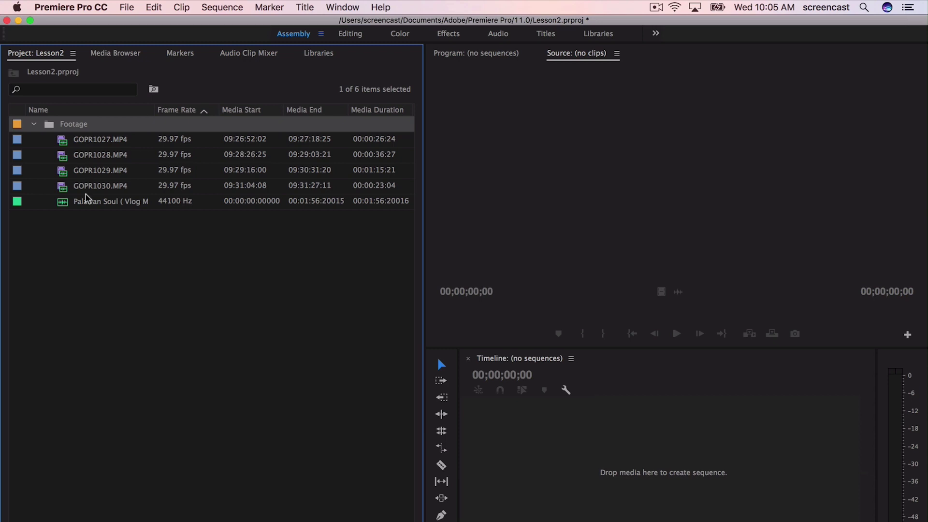
{"action": "left_click", "coordinate": [64, 261]}
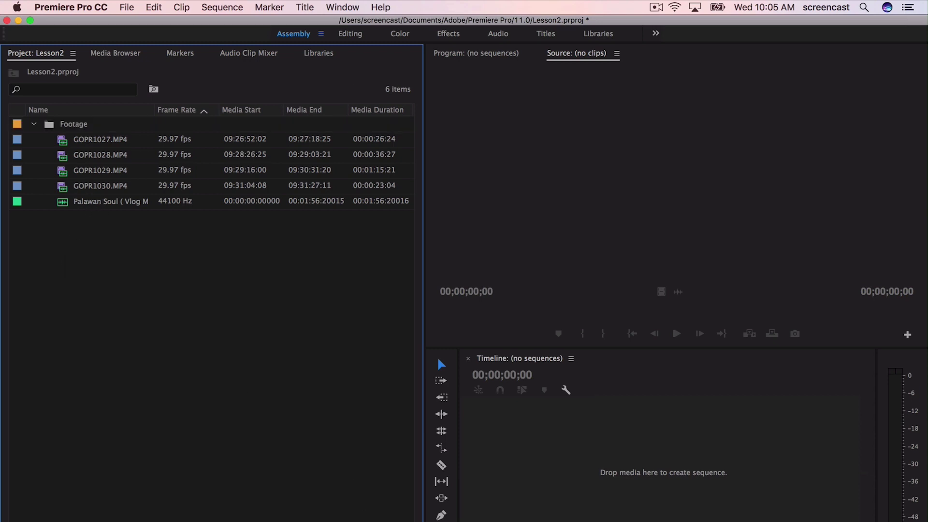
{"action": "left_click", "coordinate": [34, 124]}
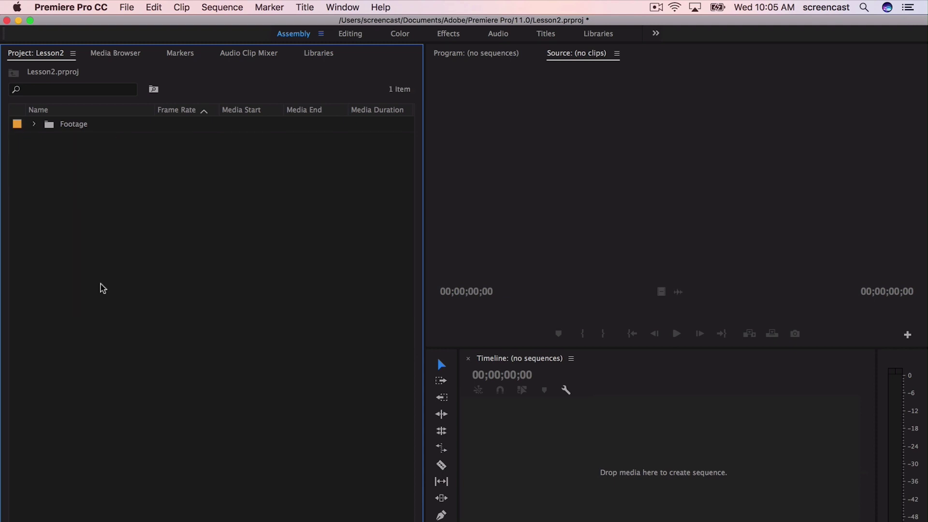
{"action": "key", "text": "super+slash"}
{"action": "type", "text": "Music"}
{"action": "key", "text": "Tab"}
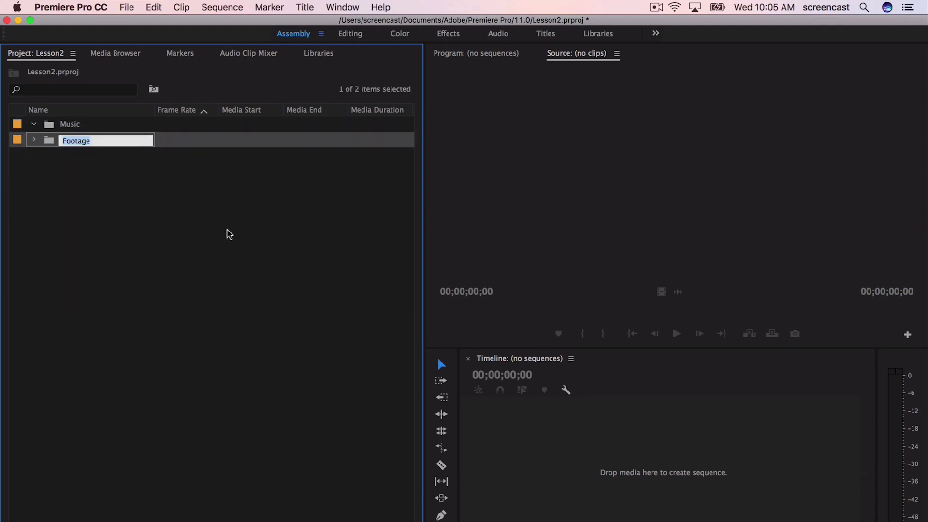
{"action": "left_click", "coordinate": [34, 140]}
{"action": "mouse_move", "coordinate": [77, 218]}
{"action": "left_mouse_down"}
{"action": "mouse_move", "coordinate": [76, 120]}
{"action": "mouse_move", "coordinate": [68, 124]}
{"action": "left_mouse_up"}
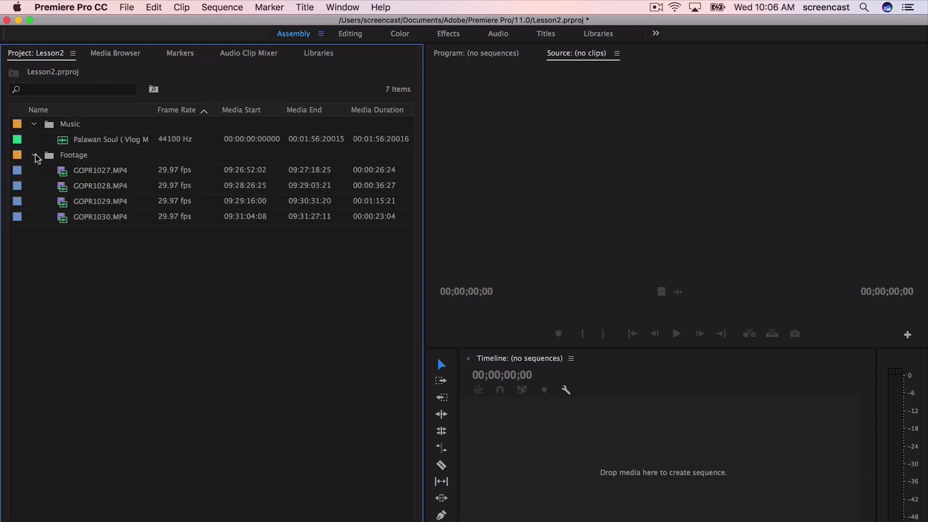
{"action": "left_click", "coordinate": [35, 155]}
- Add an Assets bin and expand Footage to show its four GOPR clips
{"action": "key", "text": "super+b"}
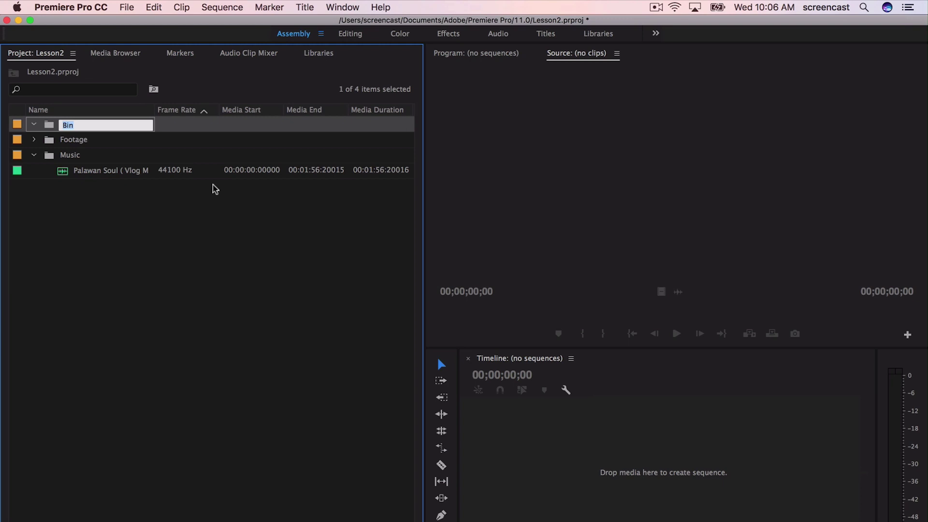
{"action": "type", "text": "Assets"}
{"action": "key", "text": "Tab"}
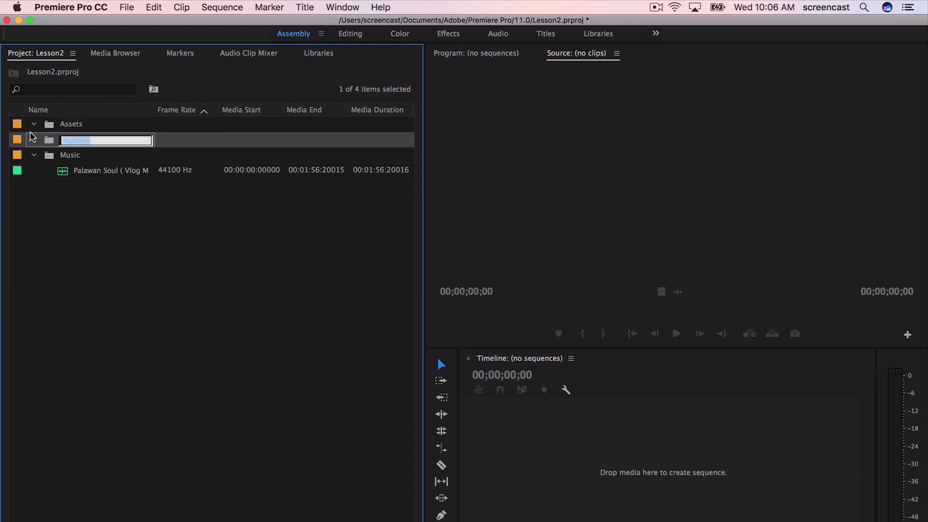
{"action": "type", "text": "Footage"}
{"action": "key", "text": "Return"}
{"action": "left_click", "coordinate": [34, 155]}
{"action": "left_click", "coordinate": [35, 124]}
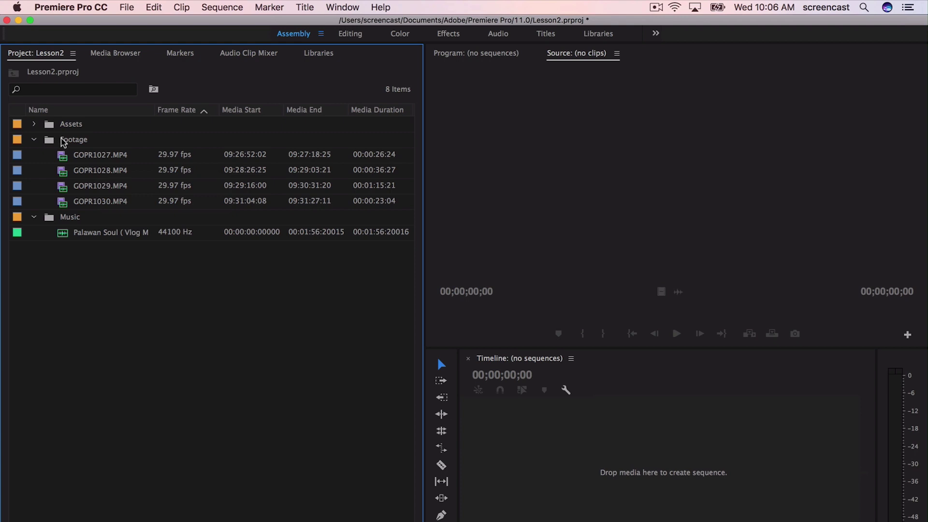
- Review the clip details in the Footage bin and select GOPR1027.MP4
{"action": "mouse_move", "coordinate": [116, 193]}
{"action": "scroll", "coordinate": [117, 168], "scroll_direction": "right", "scroll_amount": 5}
{"action": "scroll", "coordinate": [118, 168], "scroll_direction": "left", "scroll_amount": 5}
{"action": "mouse_move", "coordinate": [175, 160]}
{"action": "left_click", "coordinate": [106, 158]}
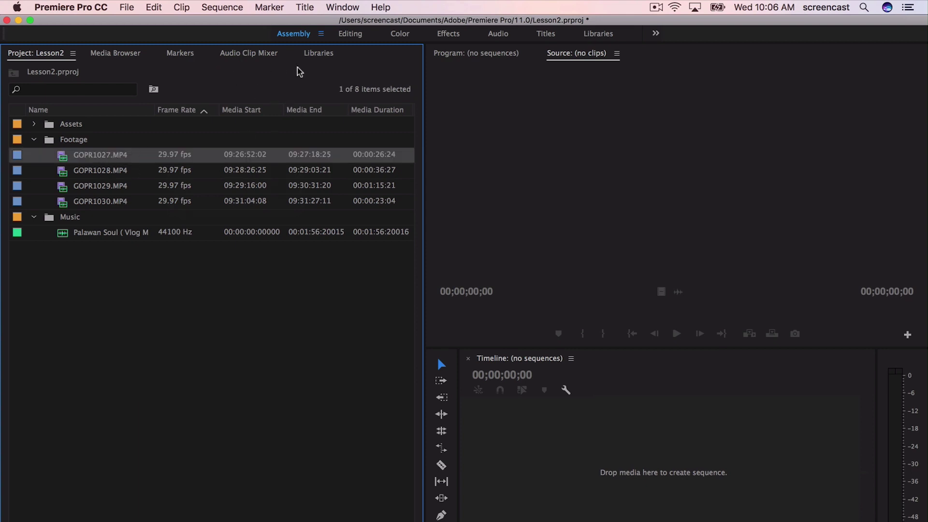
- Inspect GOPR1027.MP4's metadata (1920x1080 video, 48000 Hz stereo), then return to the project bins
{"action": "left_click", "coordinate": [342, 6]}
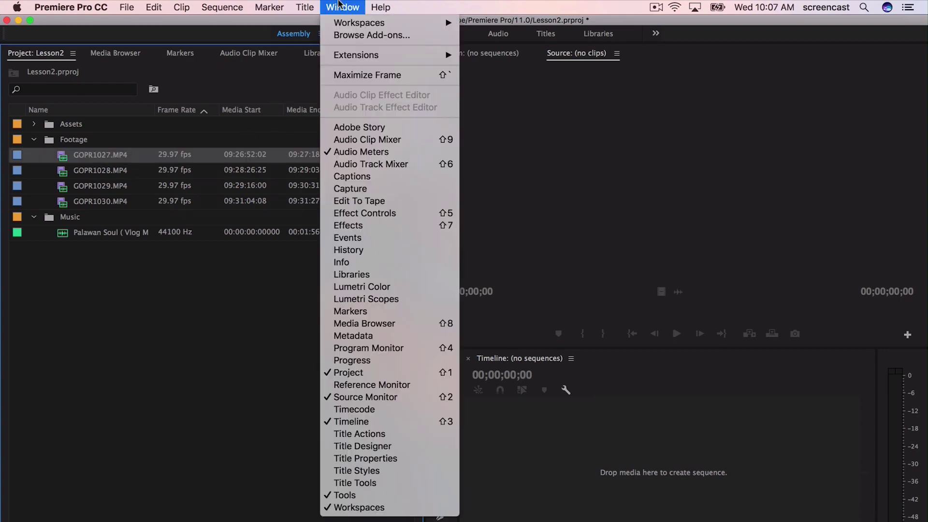
{"action": "left_click", "coordinate": [365, 335]}
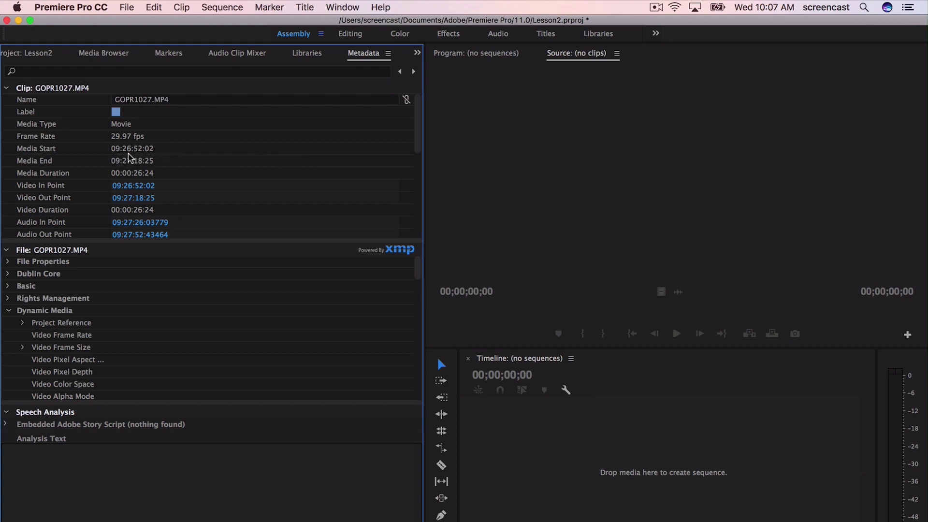
{"action": "scroll", "coordinate": [204, 196], "scroll_direction": "down", "scroll_amount": 2}
{"action": "scroll", "coordinate": [206, 195], "scroll_direction": "down", "scroll_amount": 2}
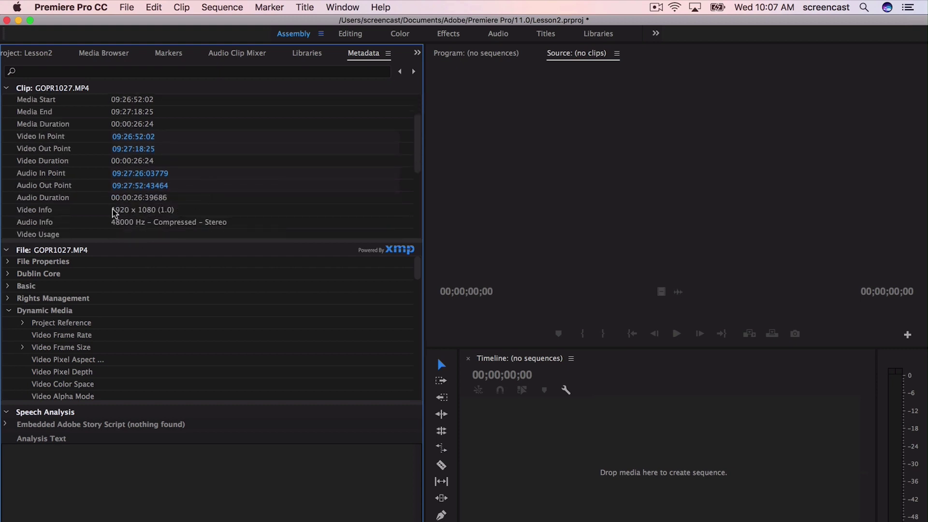
{"action": "scroll", "coordinate": [135, 222], "scroll_direction": "down", "scroll_amount": 2}
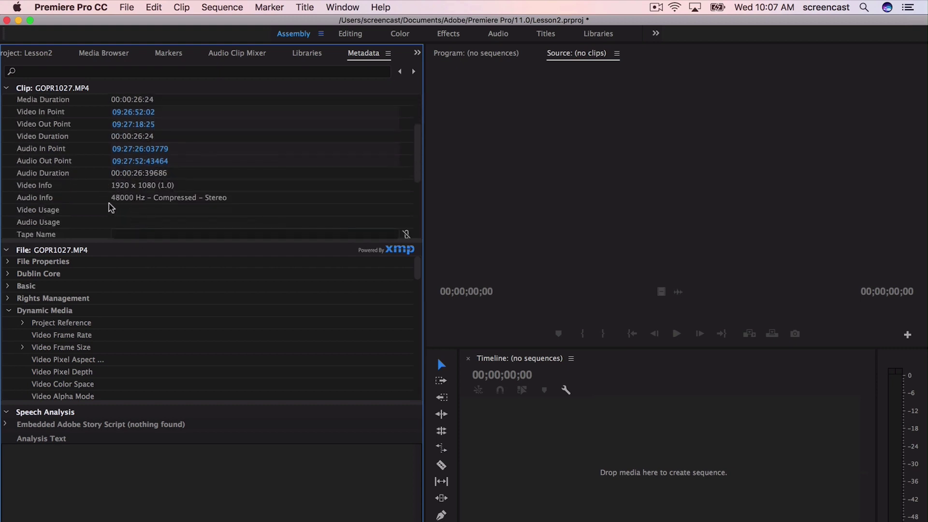
{"action": "scroll", "coordinate": [219, 207], "scroll_direction": "down", "scroll_amount": 5}
{"action": "scroll", "coordinate": [219, 207], "scroll_direction": "down", "scroll_amount": 5}
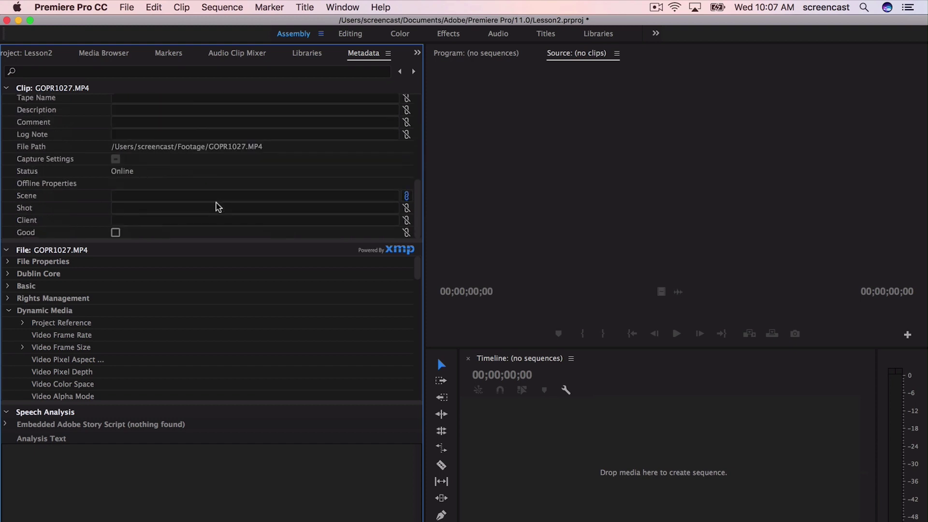
{"action": "scroll", "coordinate": [218, 206], "scroll_direction": "up", "scroll_amount": 15}
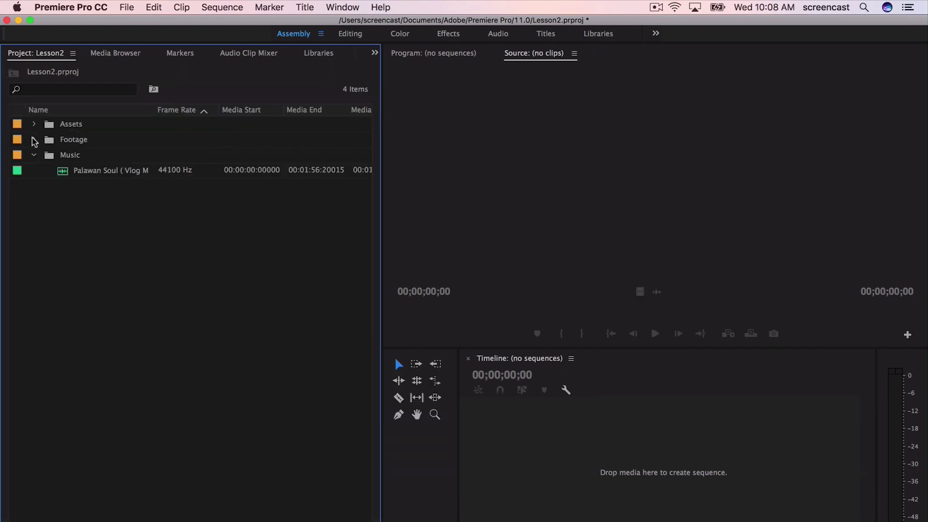
{"action": "left_click", "coordinate": [34, 140]}
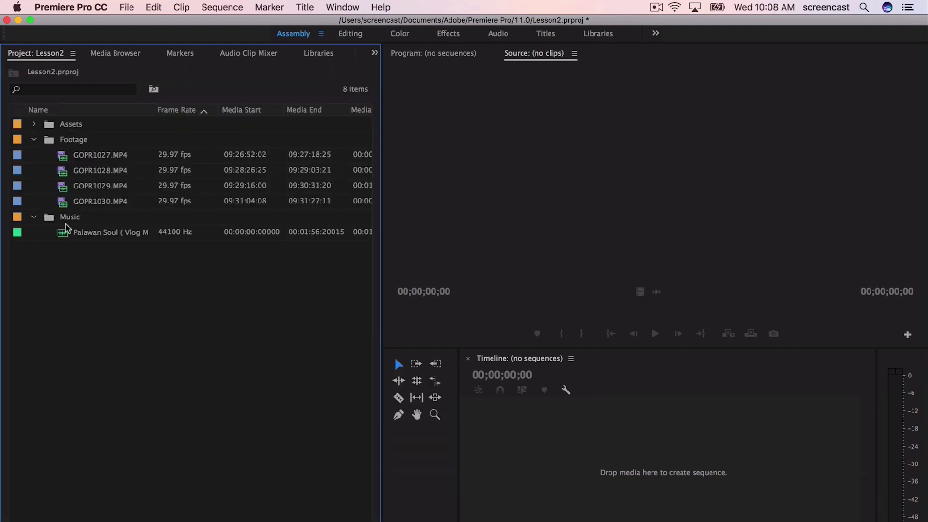
- Check the Footage and Music bins, then switch to the Editing workspace
{"action": "left_click", "coordinate": [46, 142]}
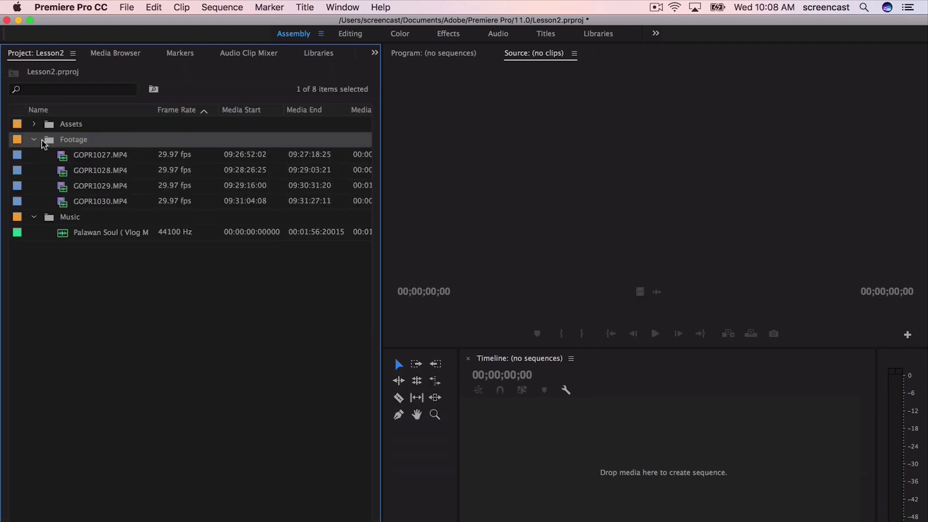
{"action": "left_click", "coordinate": [42, 218]}
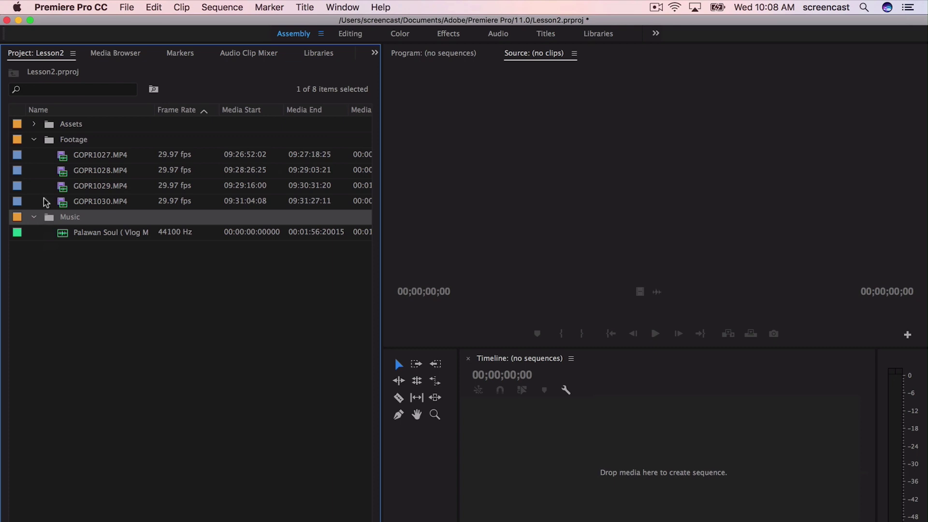
{"action": "left_click", "coordinate": [44, 145]}
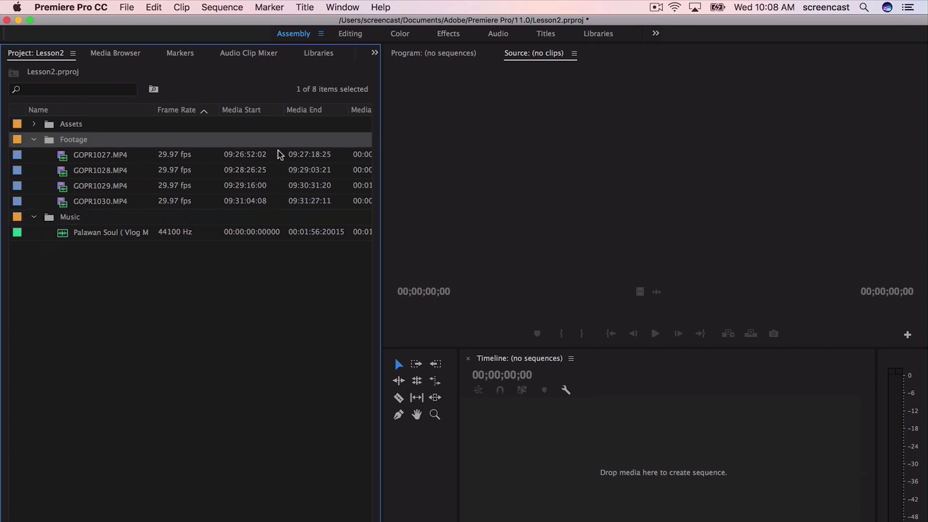
{"action": "left_click", "coordinate": [350, 34]}
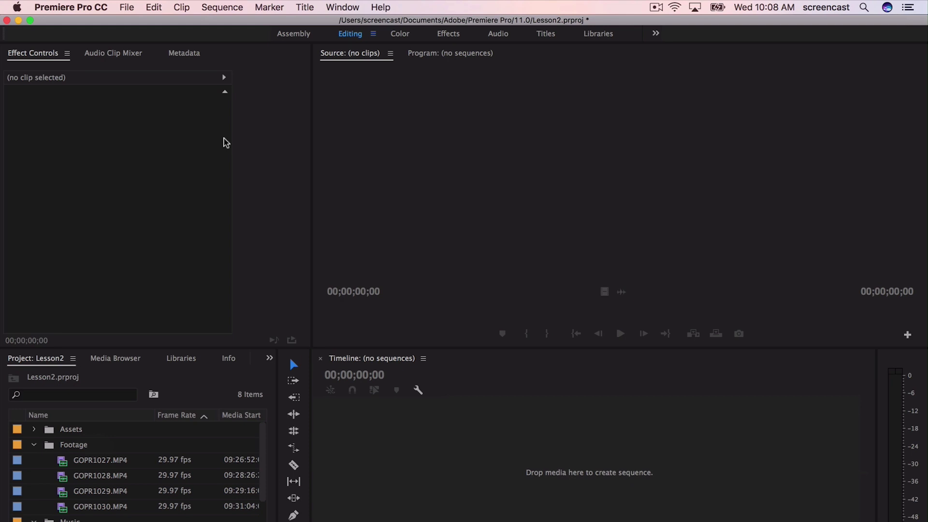
{"action": "left_click", "coordinate": [418, 415]}
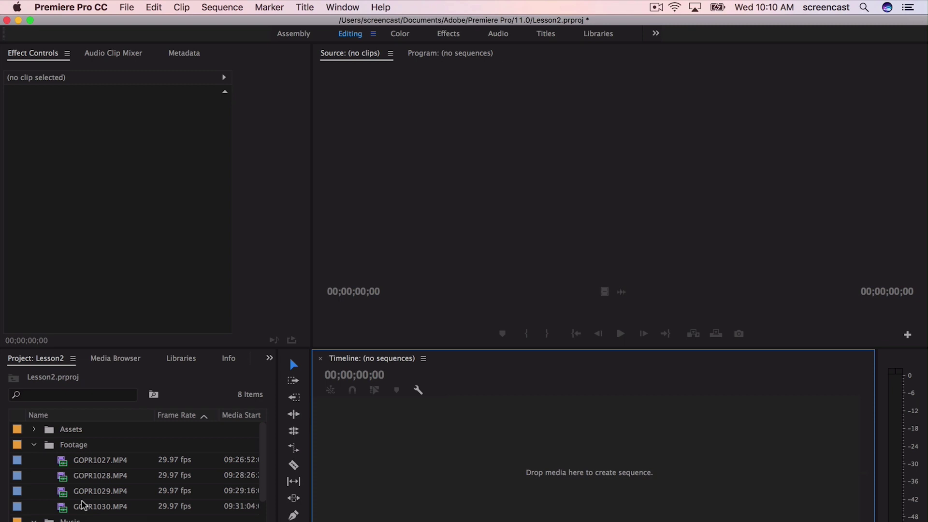
{"action": "scroll", "coordinate": [109, 485], "scroll_direction": "right", "scroll_amount": 5}
{"action": "scroll", "coordinate": [109, 485], "scroll_direction": "right", "scroll_amount": 3}
{"action": "scroll", "coordinate": [109, 485], "scroll_direction": "left", "scroll_amount": 6}
{"action": "scroll", "coordinate": [108, 486], "scroll_direction": "left", "scroll_amount": 2}
- Open the New Sequence dialog, collapse the DV - NTSC group and expand RED R3D
{"action": "mouse_move", "coordinate": [106, 465]}
{"action": "left_click", "coordinate": [232, 437]}
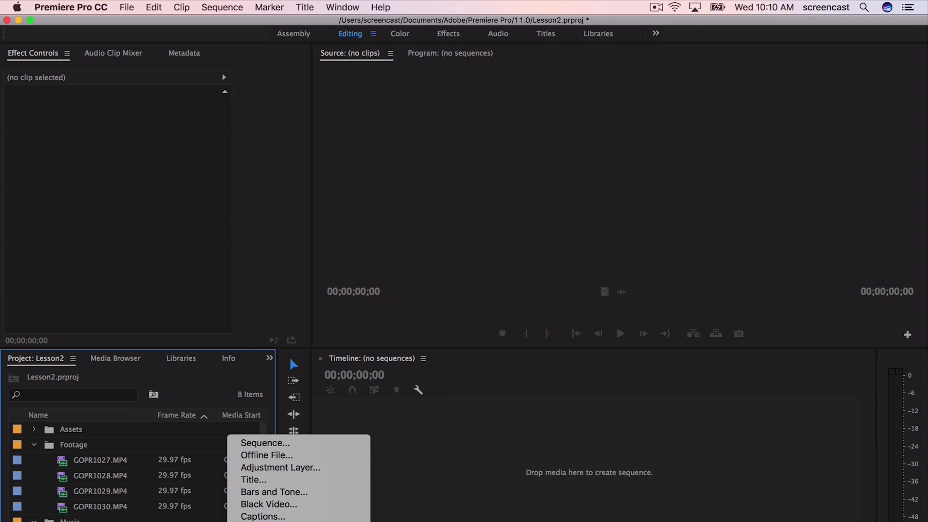
{"action": "left_click", "coordinate": [279, 444]}
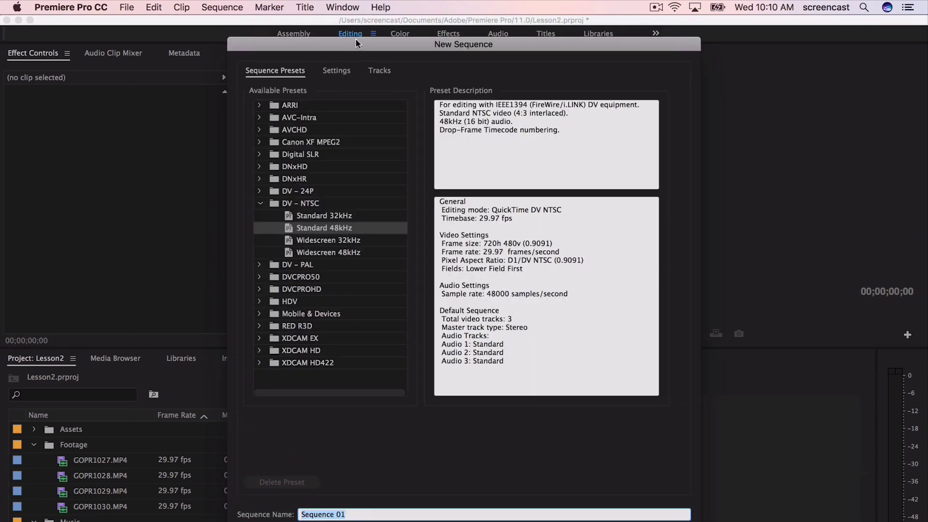
{"action": "left_click_drag", "start_coordinate": [358, 50], "coordinate": [341, 28]}
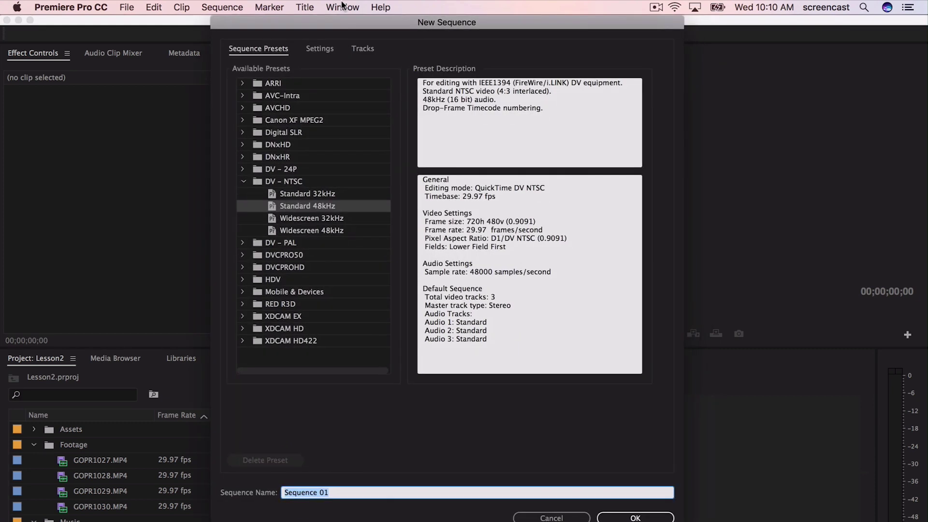
{"action": "left_click", "coordinate": [244, 184]}
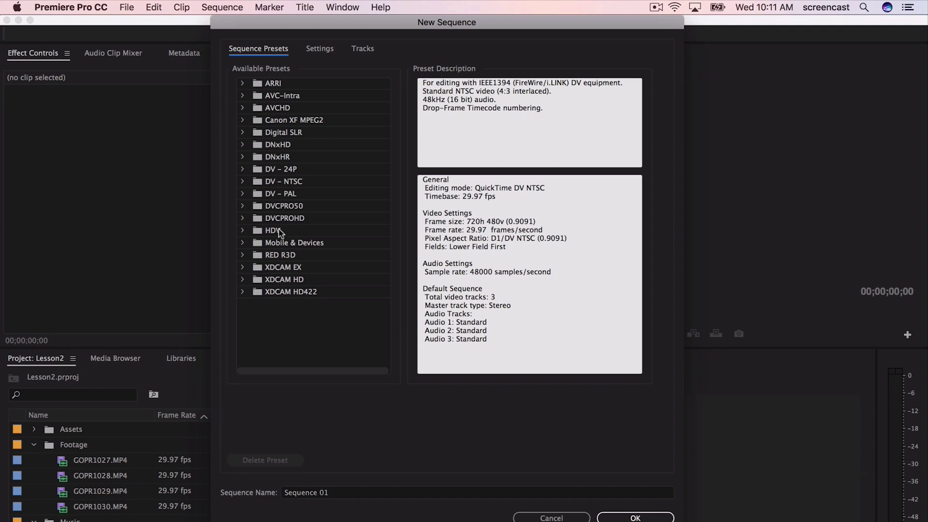
{"action": "left_click", "coordinate": [244, 255]}
- Create Sequence 01 from the RED R3D 1080p 16x9 29.97 preset
{"action": "scroll", "coordinate": [296, 259], "scroll_direction": "down", "scroll_amount": 3}
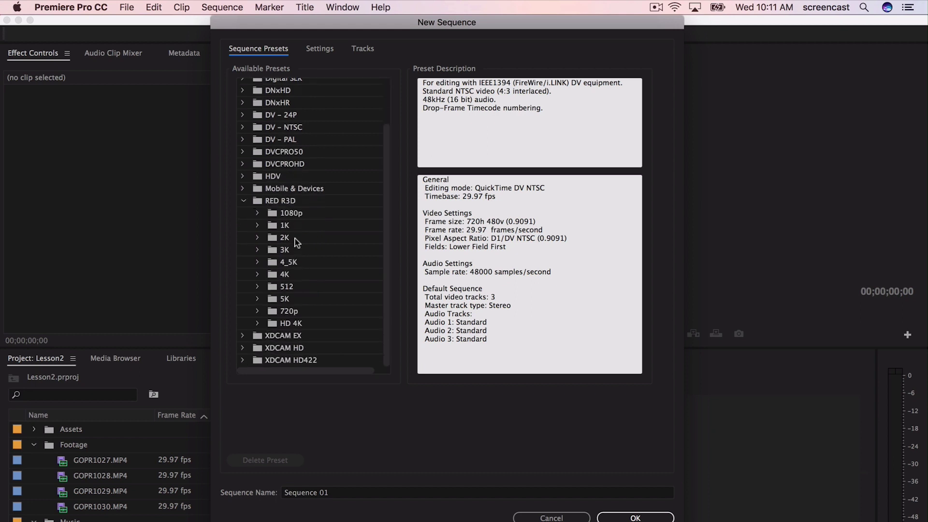
{"action": "double_click", "coordinate": [274, 213]}
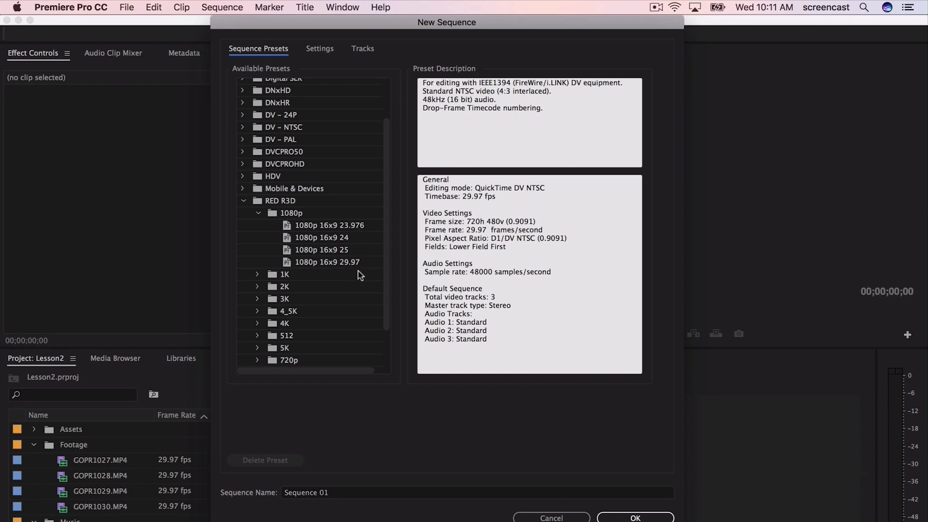
{"action": "left_click", "coordinate": [346, 262]}
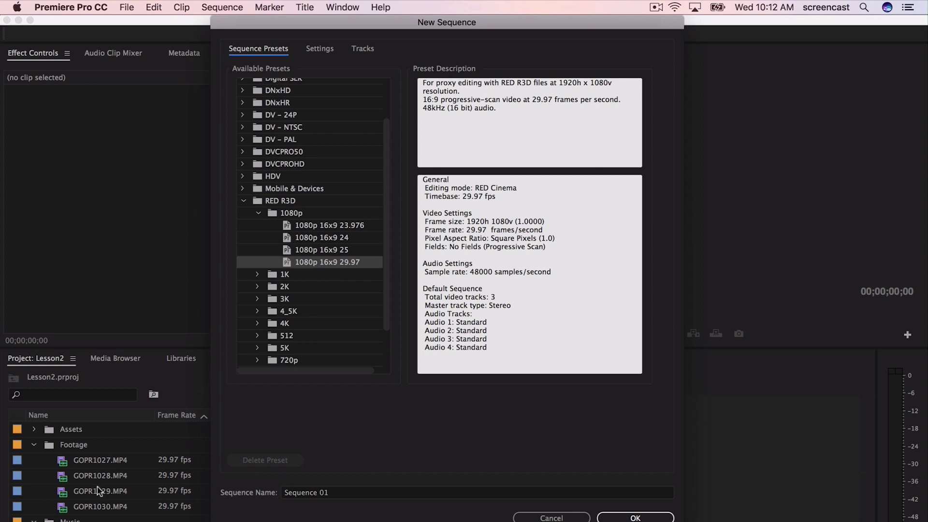
{"action": "double_click", "coordinate": [351, 263]}
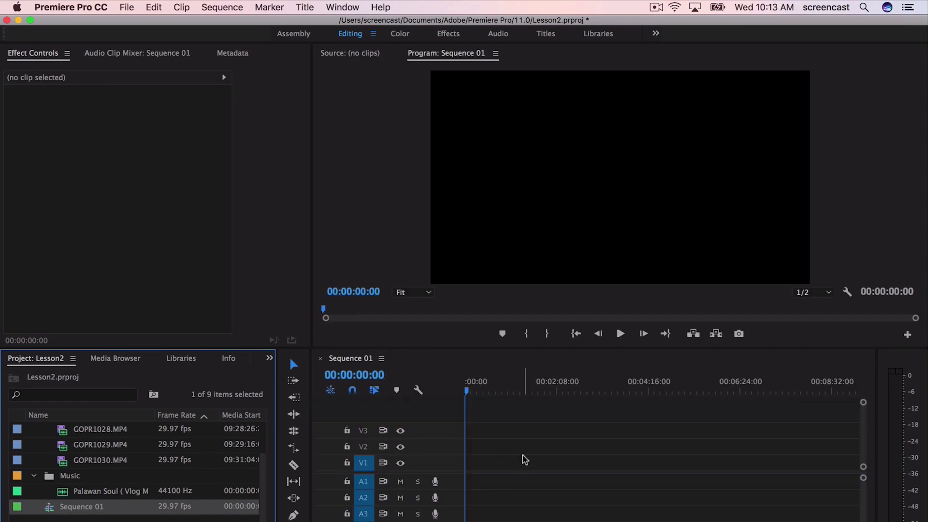
- Rename the new sequence to Clip01 and drag it into the Assets bin
{"action": "right_click", "coordinate": [85, 513]}
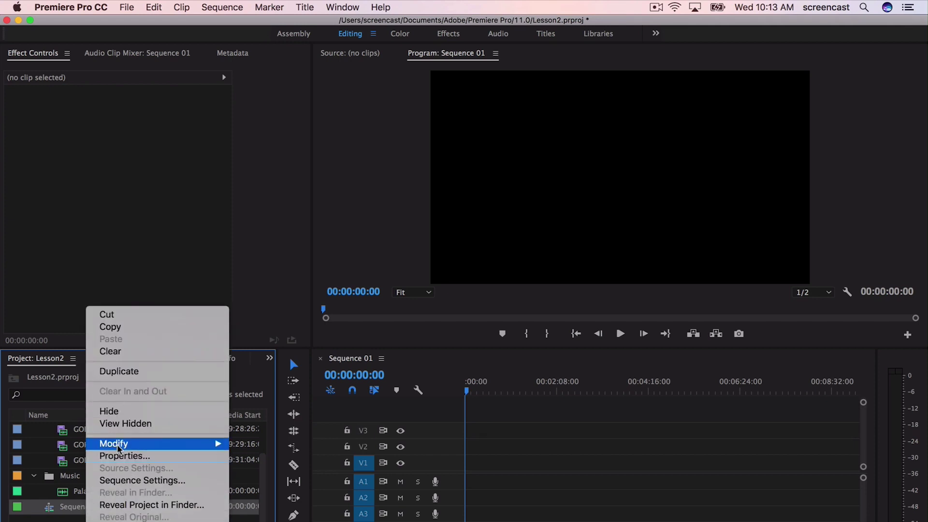
{"action": "left_click", "coordinate": [82, 507]}
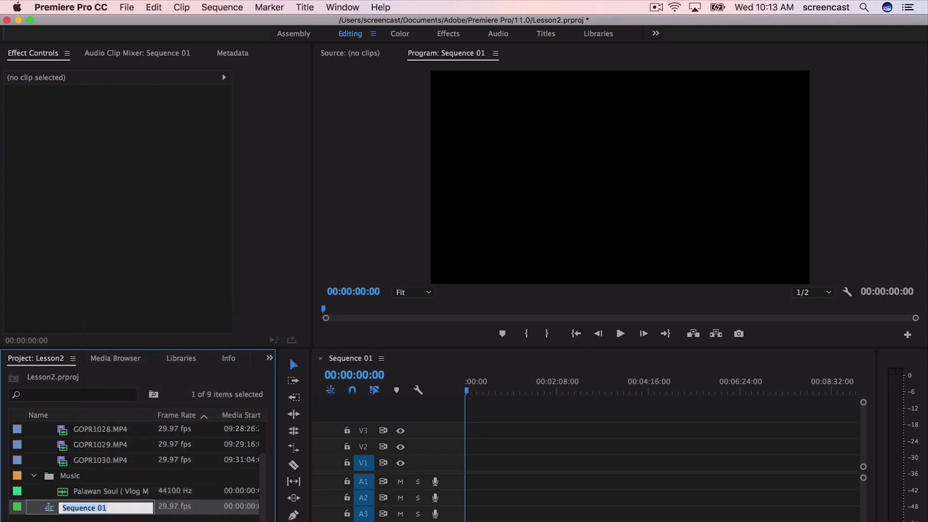
{"action": "type", "text": "Clip01"}
{"action": "key", "text": "Return"}
{"action": "left_click", "coordinate": [34, 445]}
{"action": "left_click", "coordinate": [34, 460]}
{"action": "left_click_drag", "start_coordinate": [72, 476], "coordinate": [77, 430]}
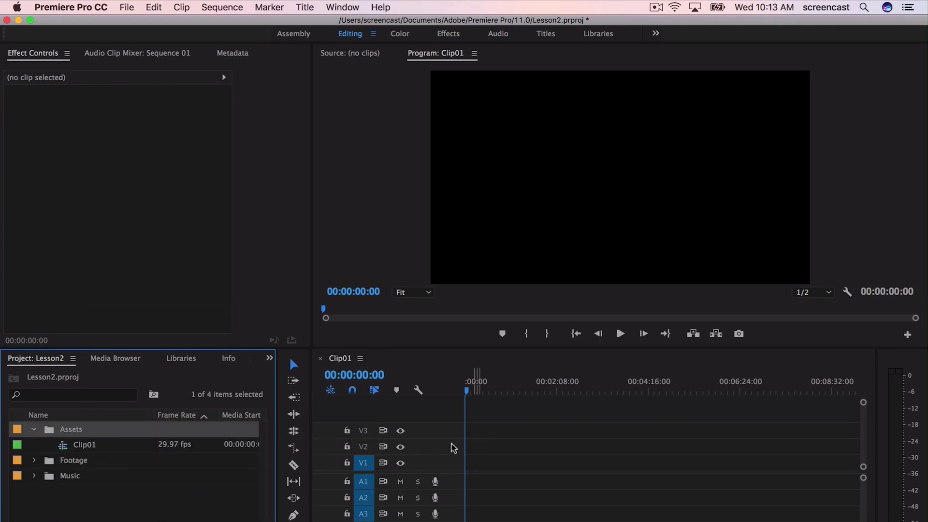
{"action": "scroll", "coordinate": [522, 497], "scroll_direction": "up", "scroll_amount": 1}
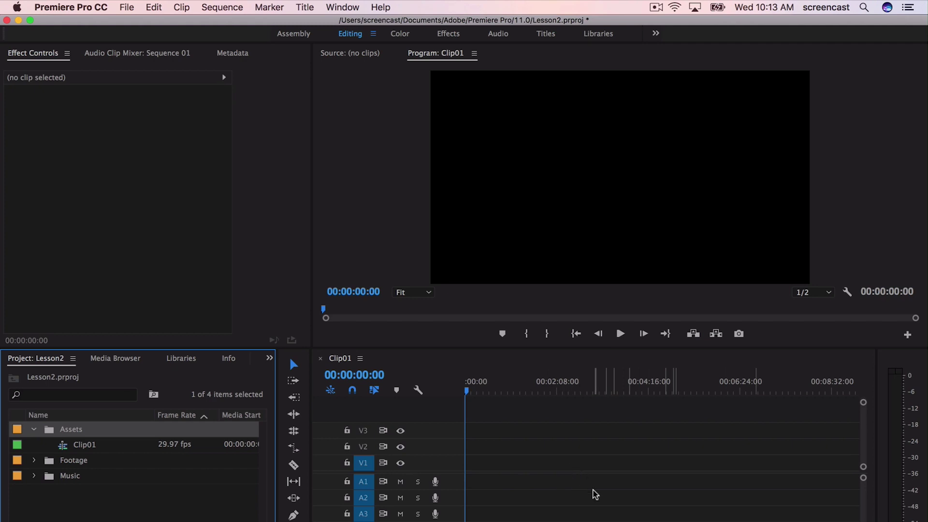
{"action": "key", "text": "Down"}
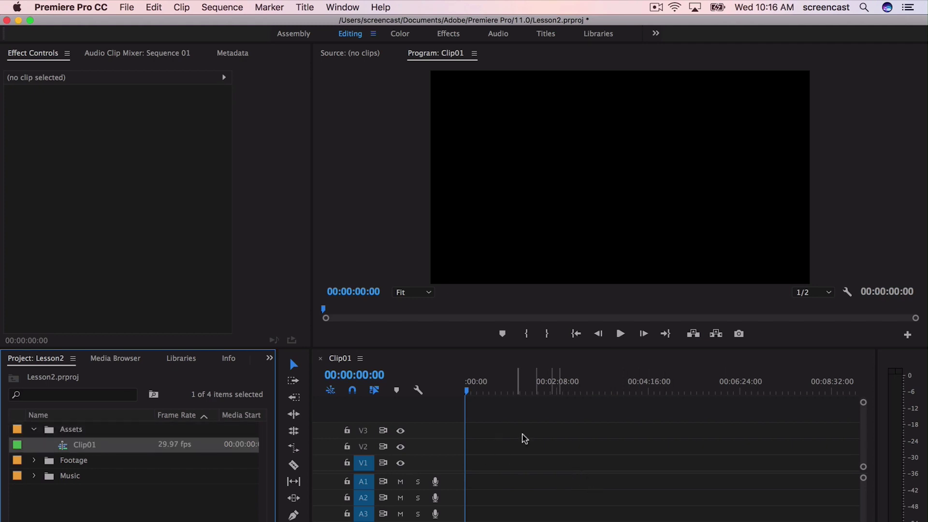